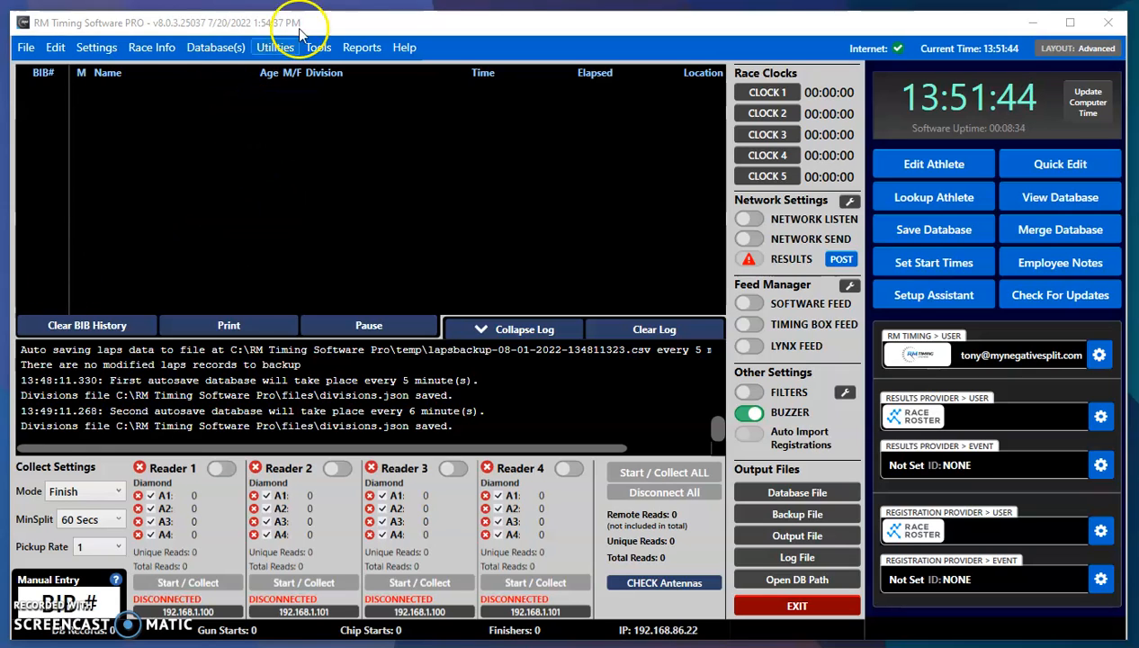
Open the division settings for the race.
click(153, 48)
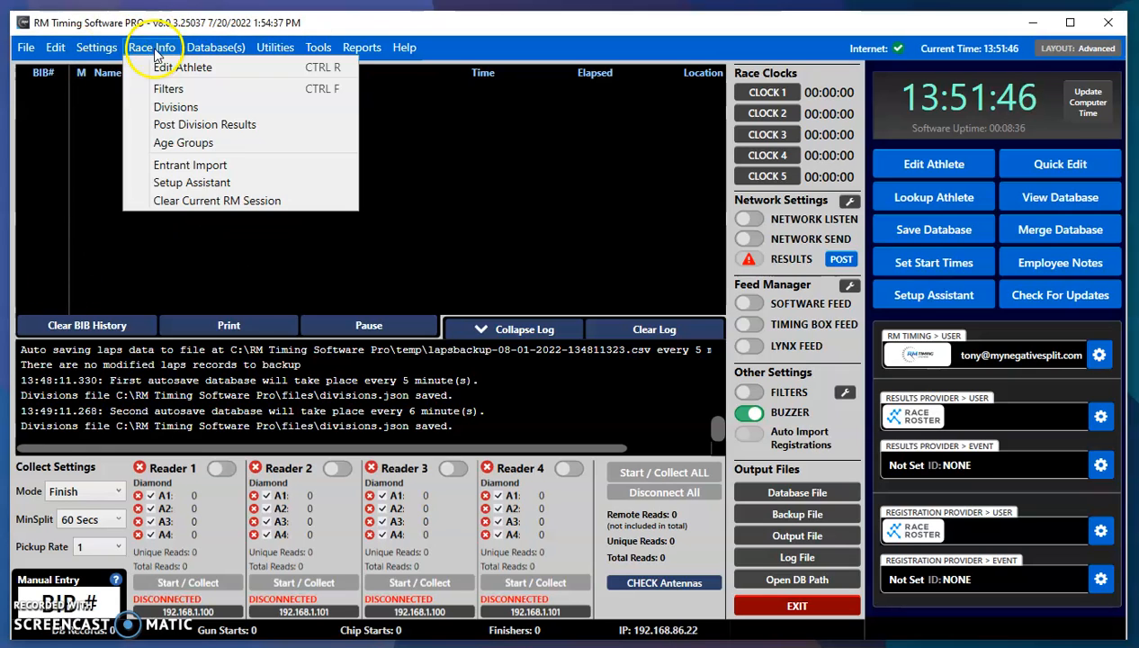
click(176, 105)
drag(213, 108, 351, 39)
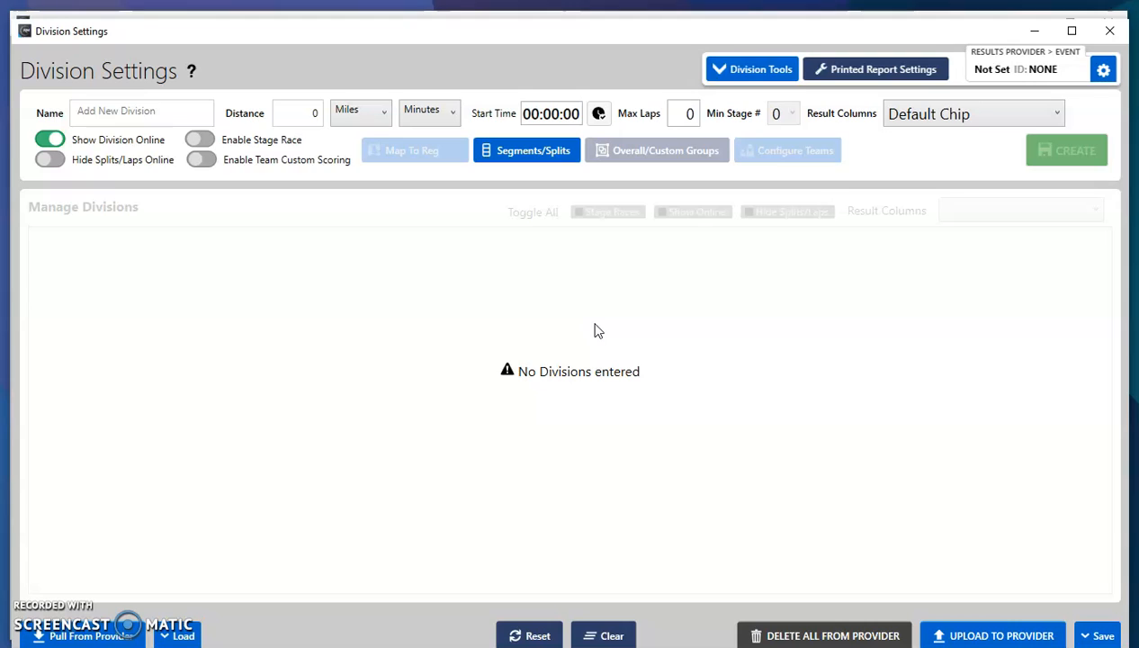
Enter a new division named 5K with a distance of 3.1 miles and Default Chip result columns.
click(94, 104)
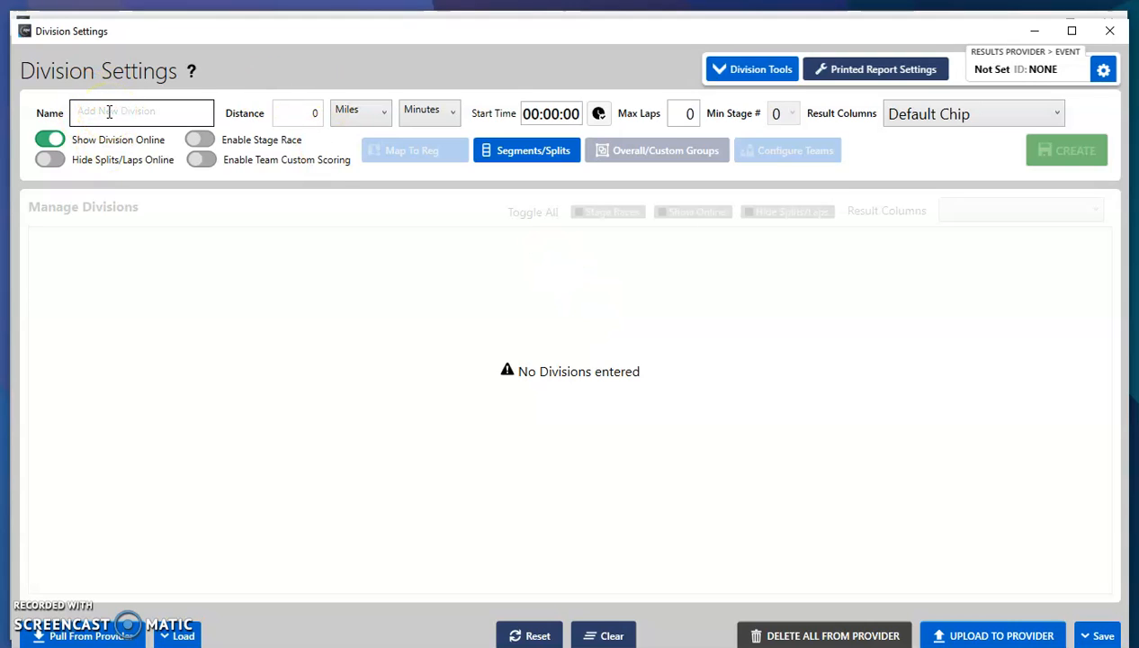
text(5K)
key(Tab)
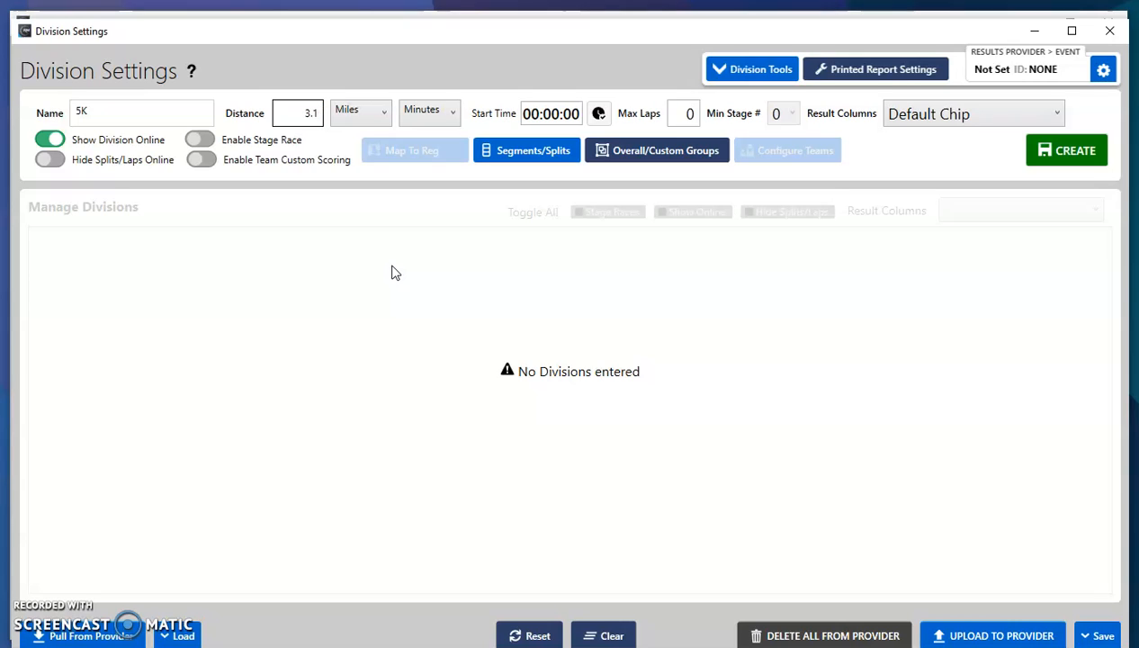
click(392, 261)
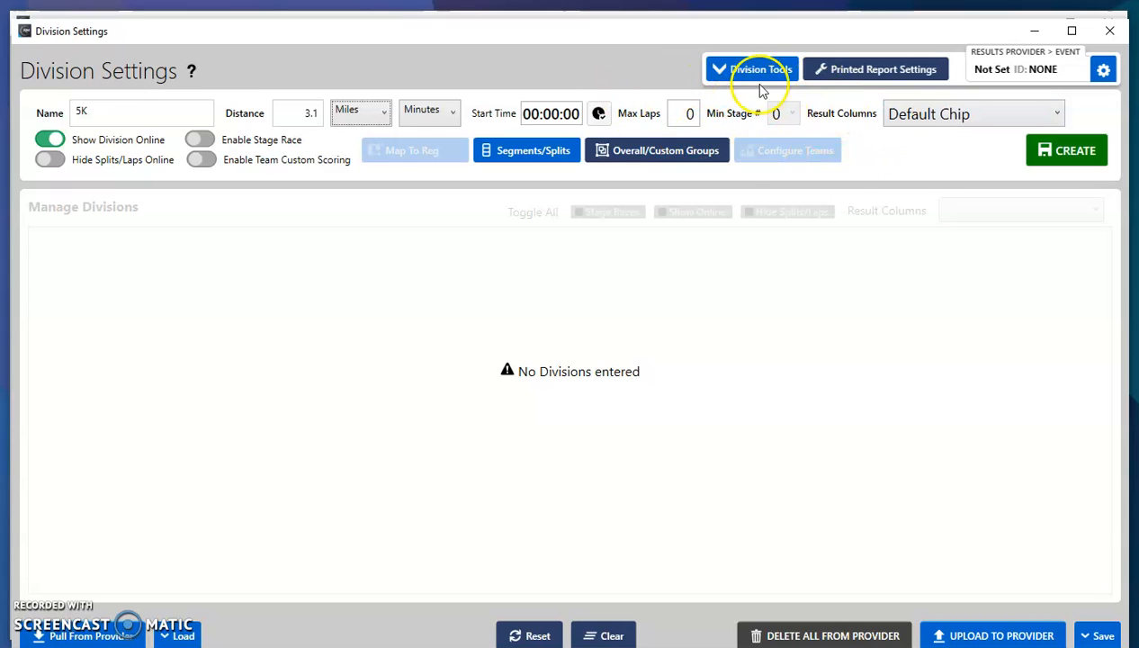
click(928, 117)
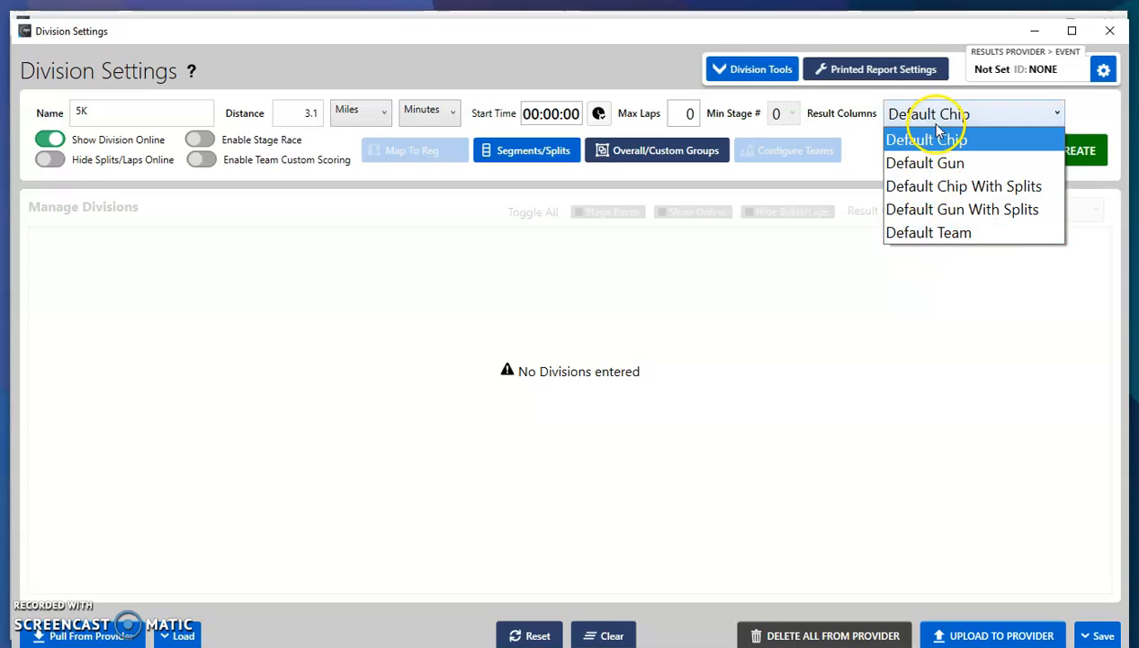
click(934, 136)
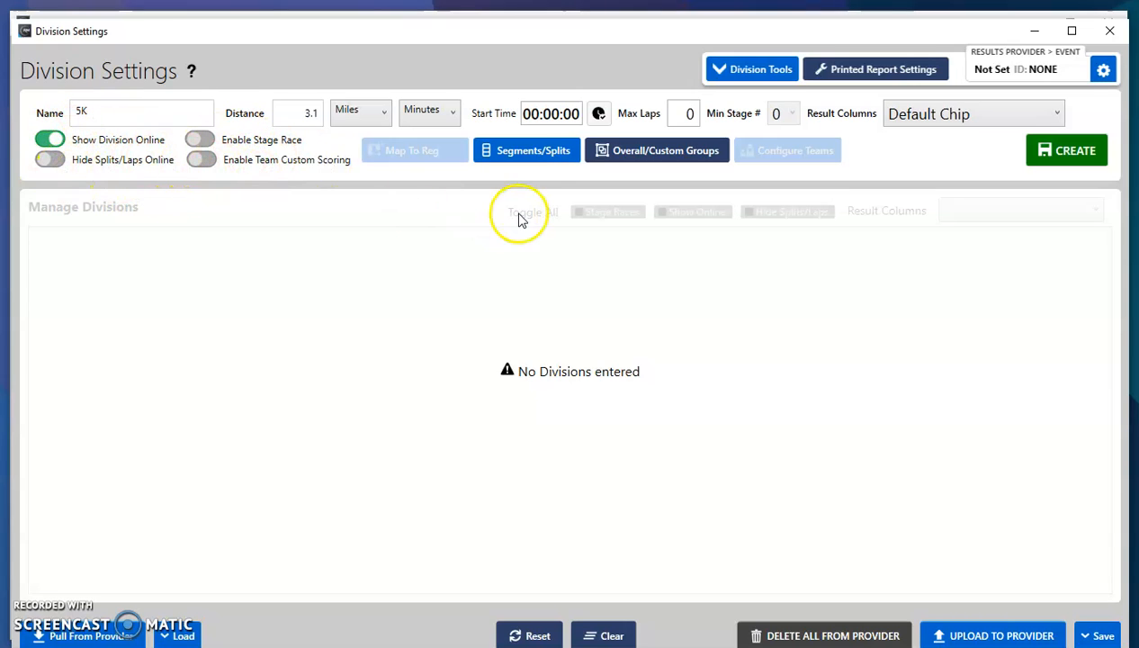
Look over the segment and split options for the 5K division.
click(541, 154)
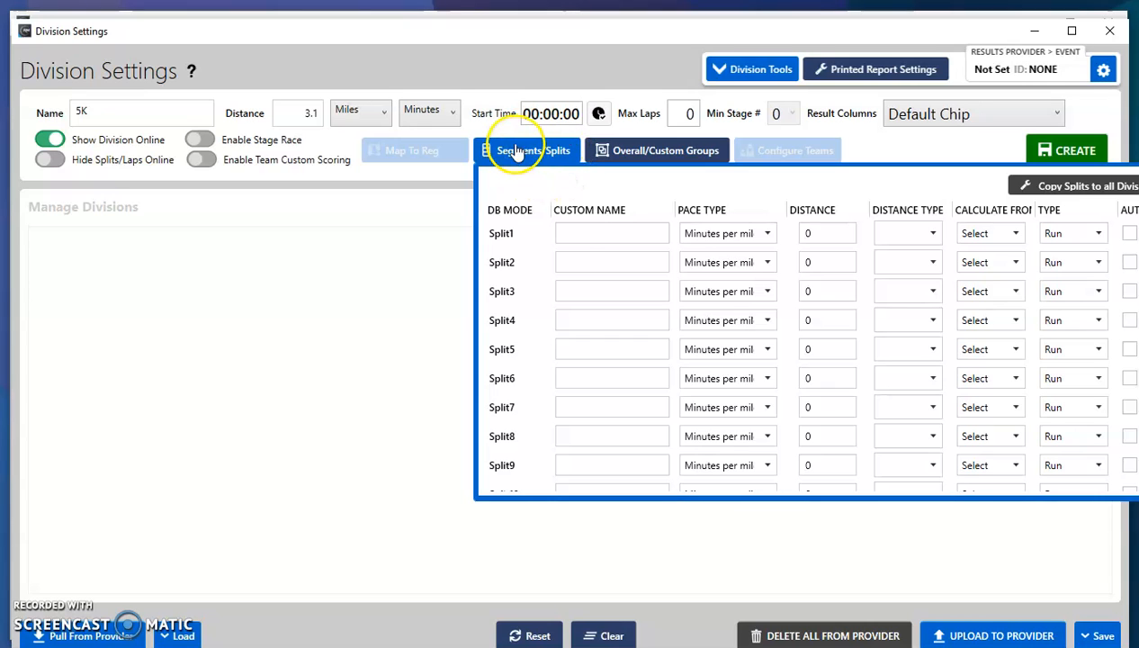
click(585, 233)
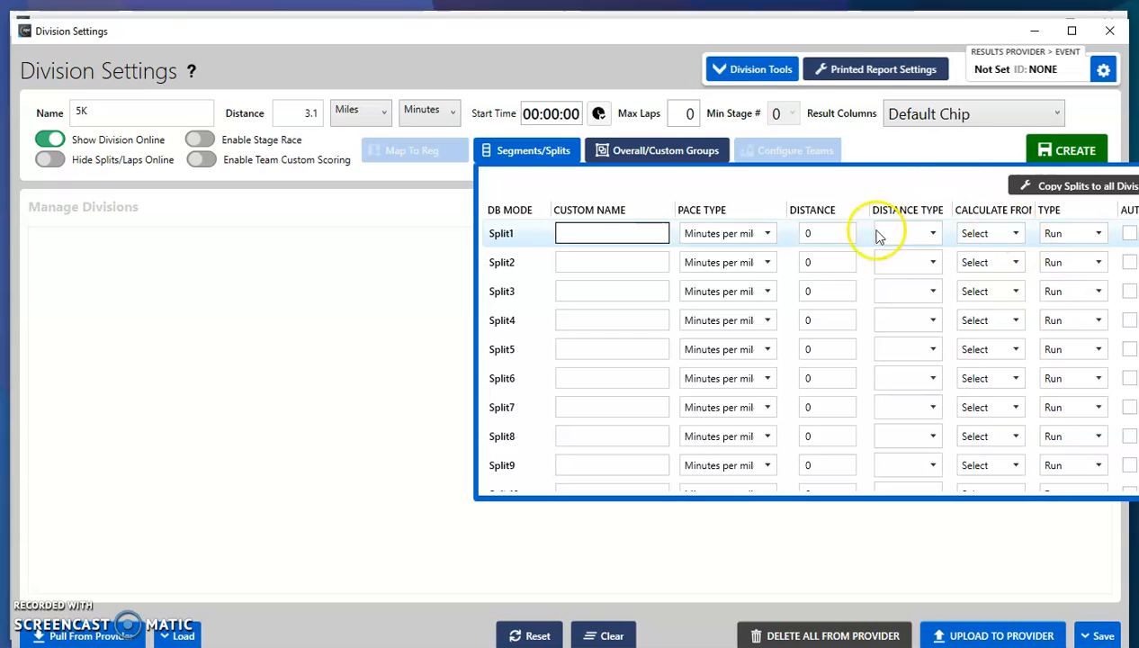
click(565, 157)
click(550, 154)
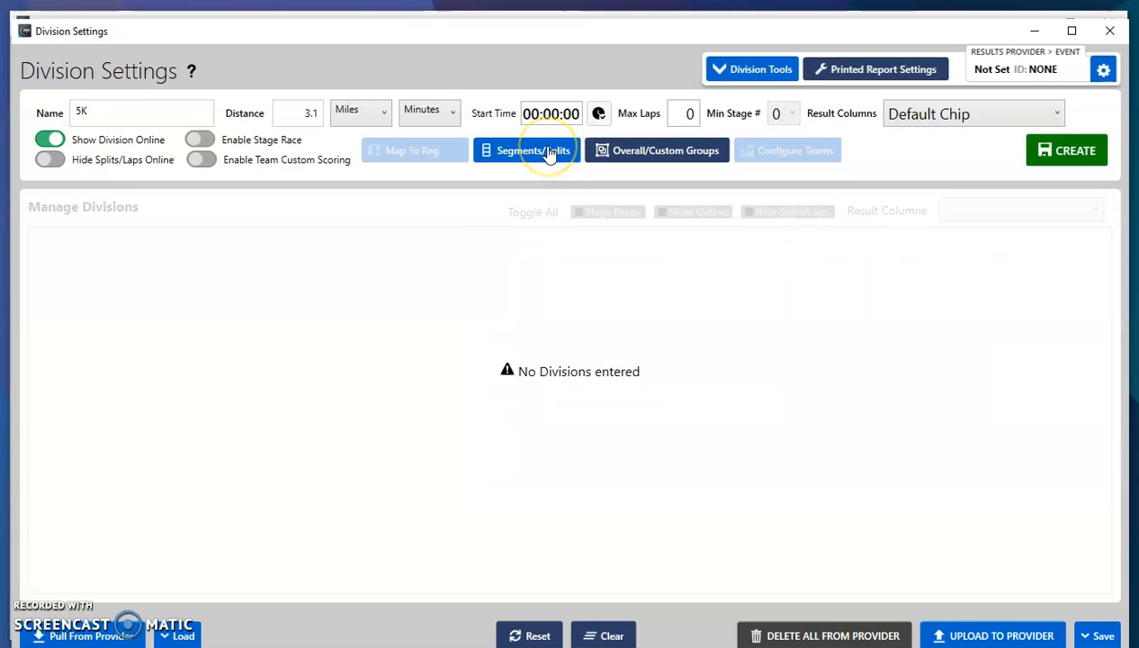
Add a male OVERALL group to the 5K for the top 3, ages 1 to 99, removed from age groups.
click(656, 153)
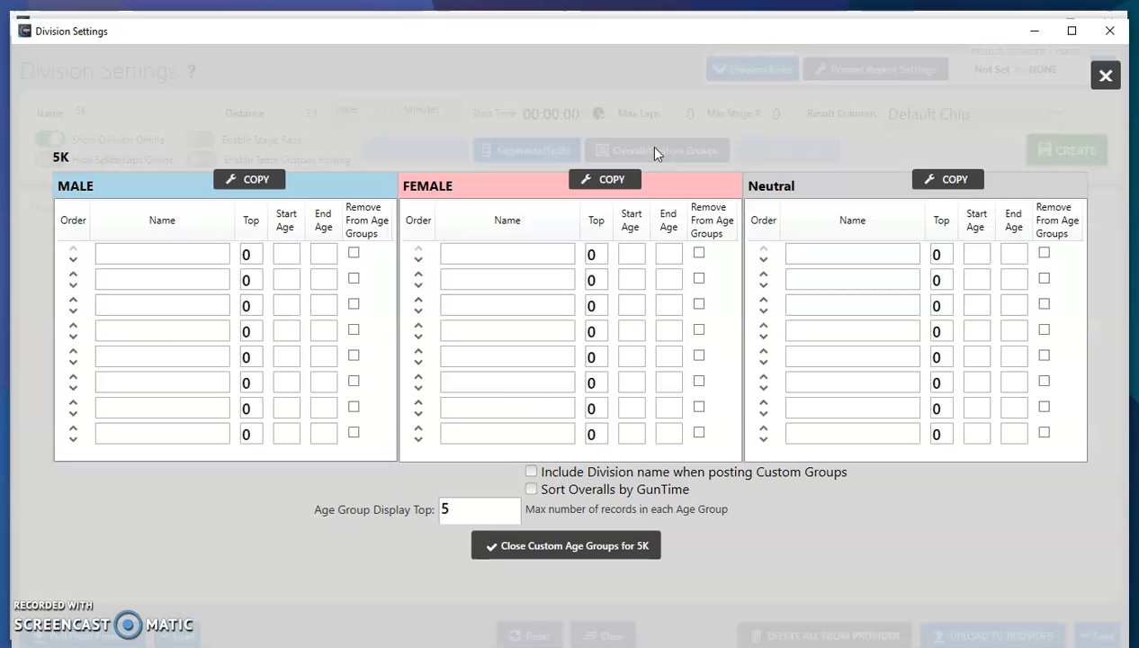
click(627, 147)
click(187, 255)
text(OVERALL)
key(Tab)
key(BackSpace)
text(3)
key(Tab)
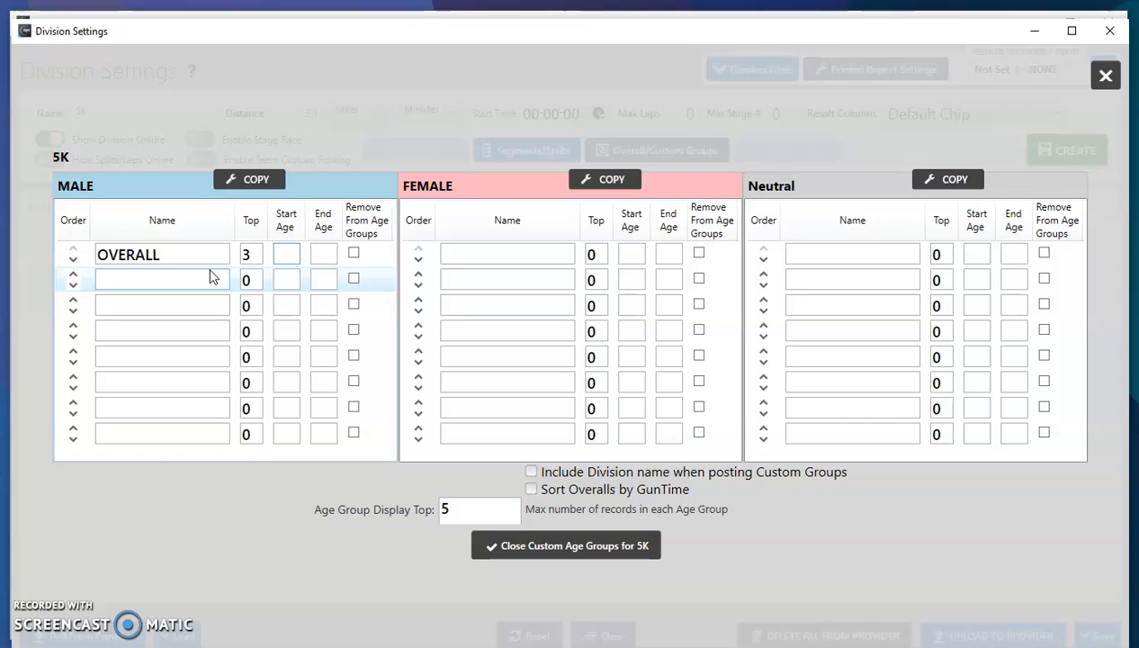
key(Tab)
text(99`)
key(Tab)
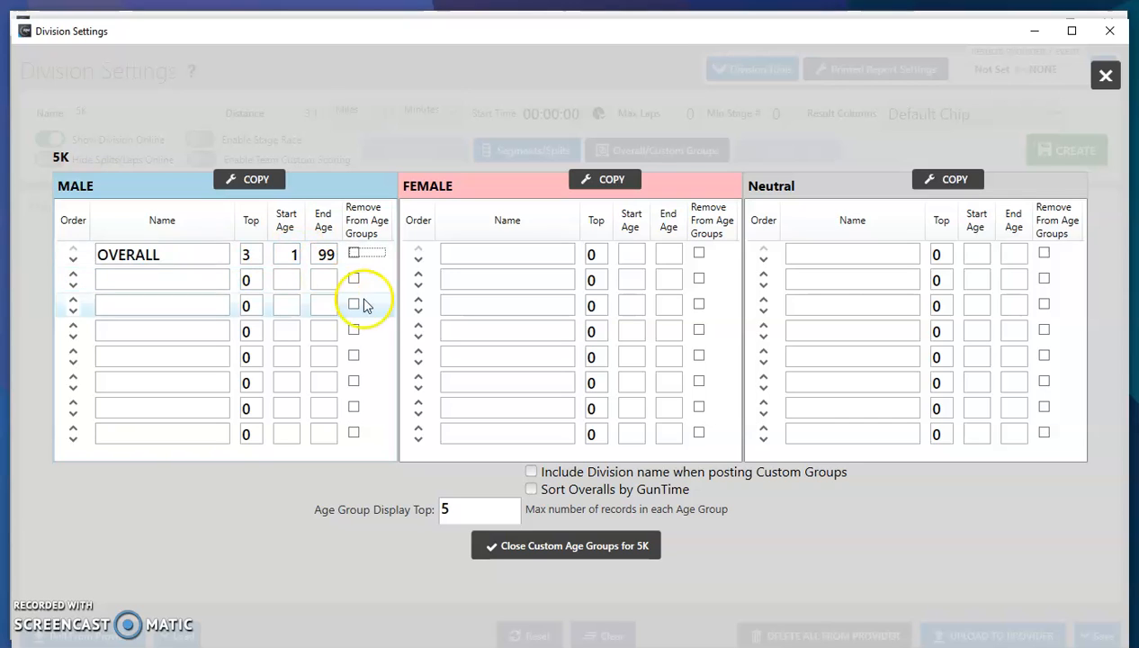
click(355, 255)
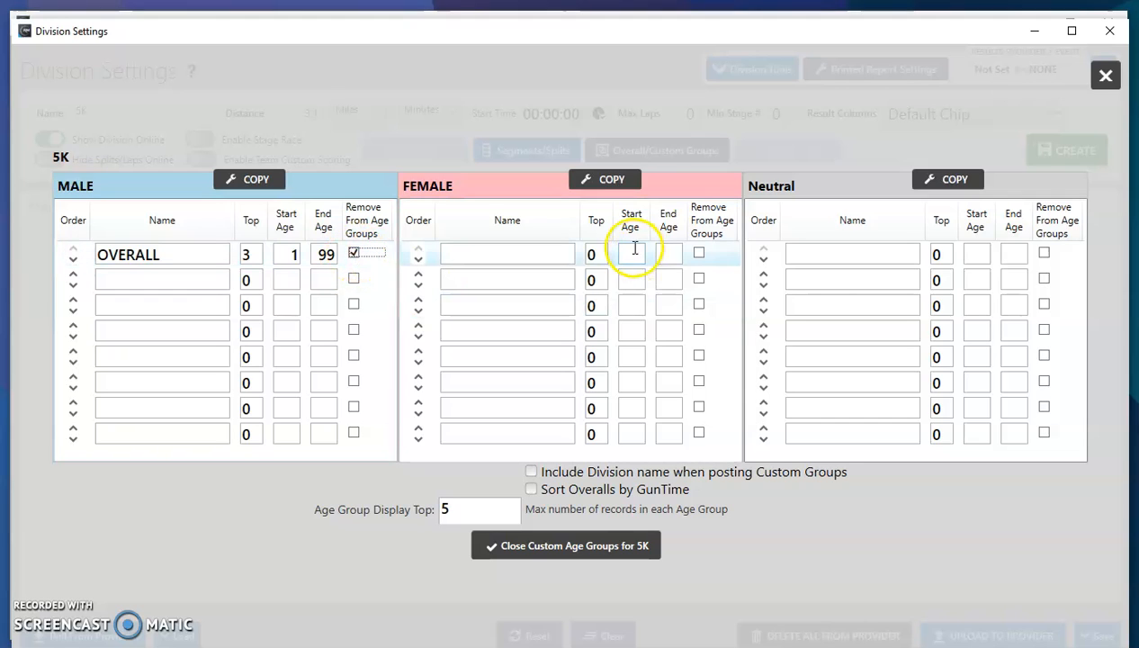
Add a male MASTERS group for the top 1, ages 40 to 99, removed from age groups.
click(187, 274)
text(MA)
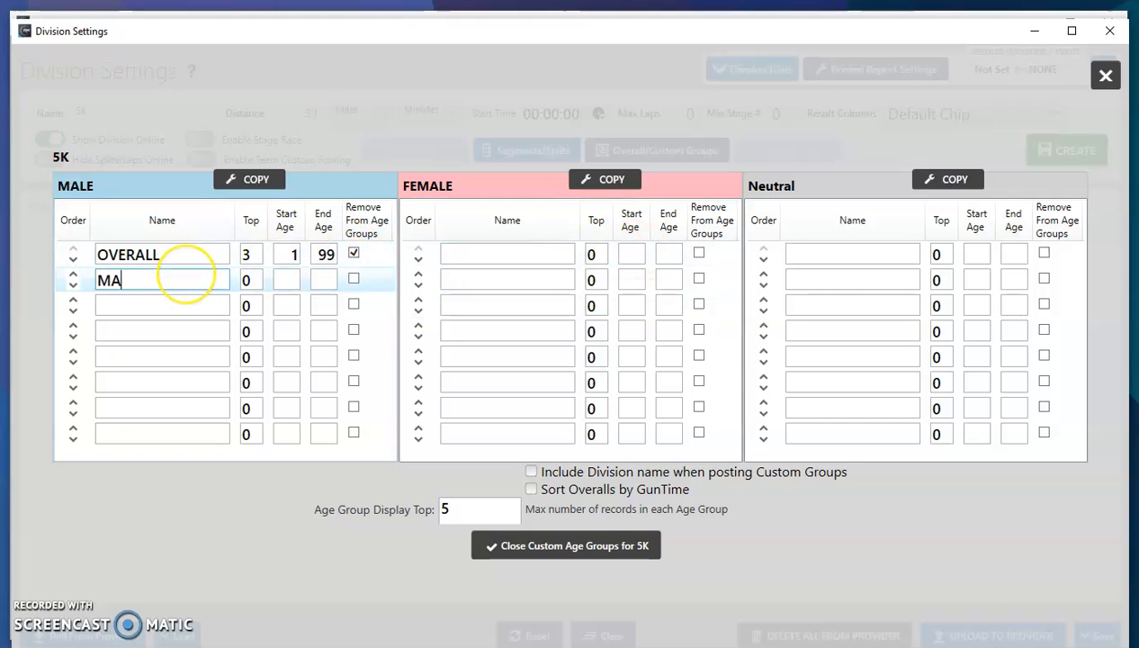
text(SETERS)
key(Tab)
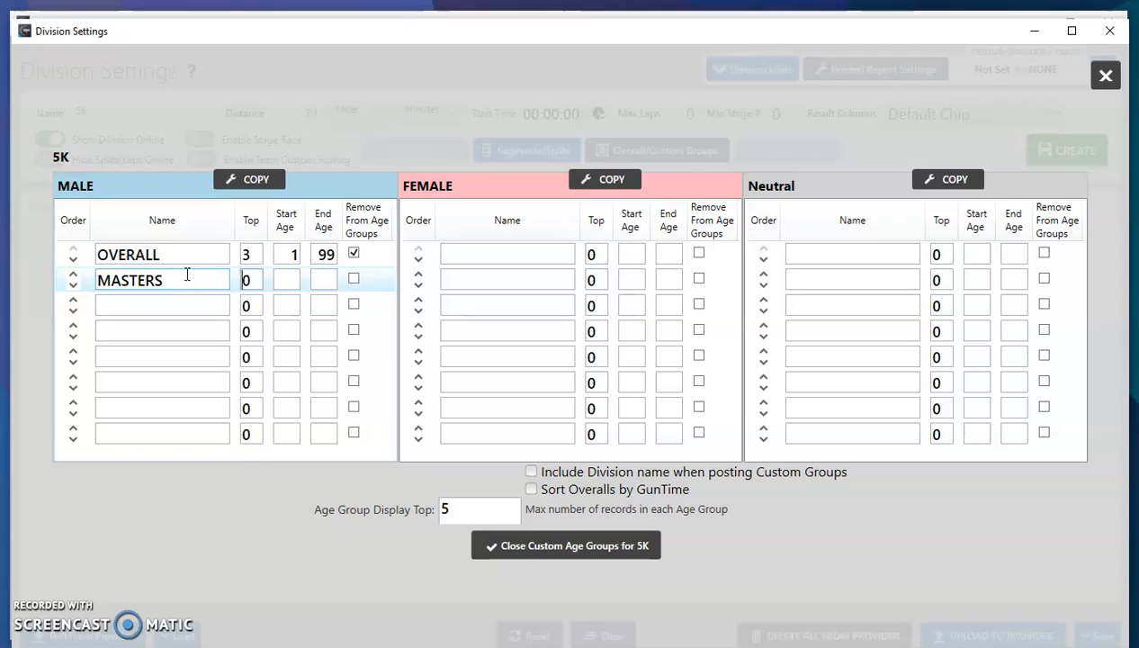
text(1)
key(Tab)
text(40)
key(Tab)
text(99)
key(Tab)
click(353, 278)
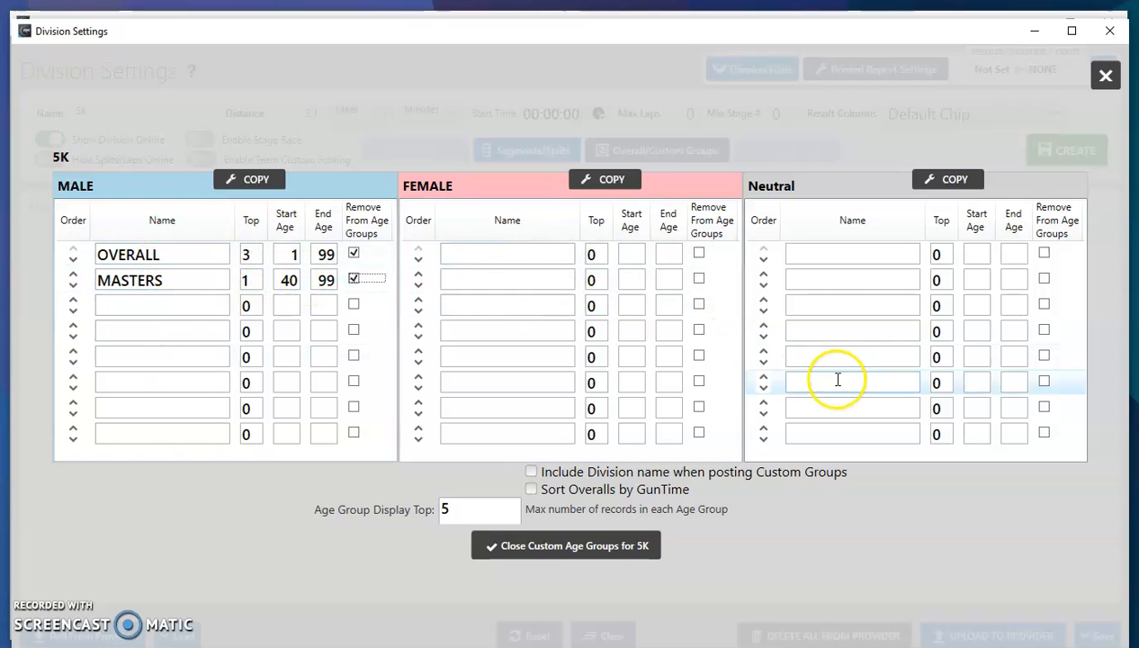
Copy the male custom groups of the 5K to the other genders, overwriting the female and neutral groups.
click(244, 185)
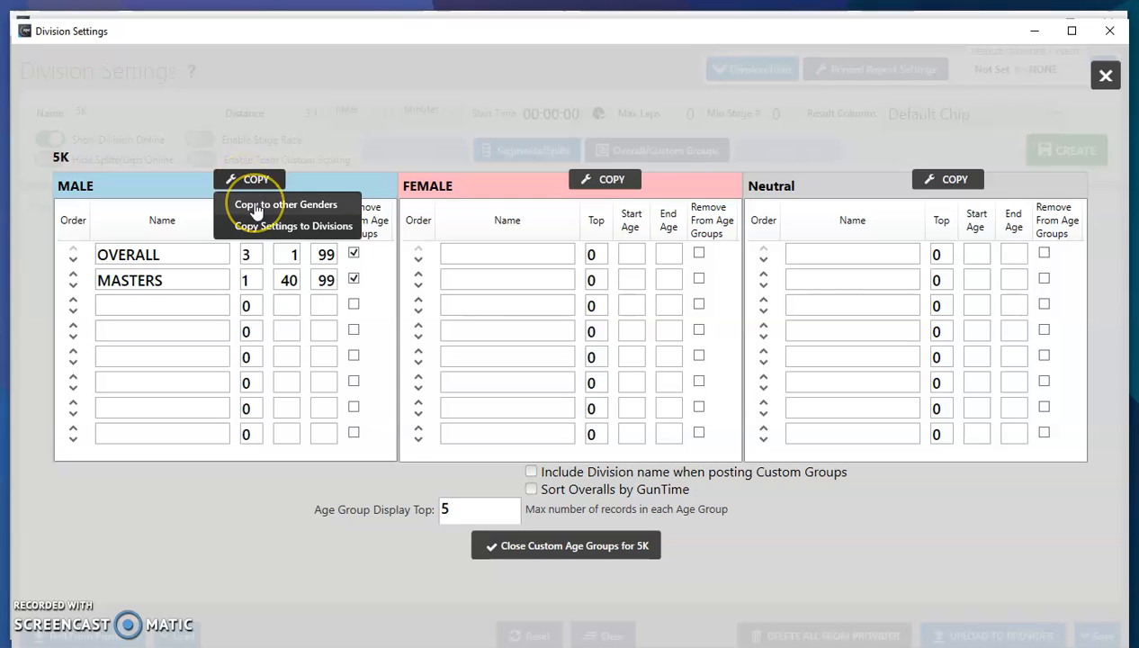
click(256, 208)
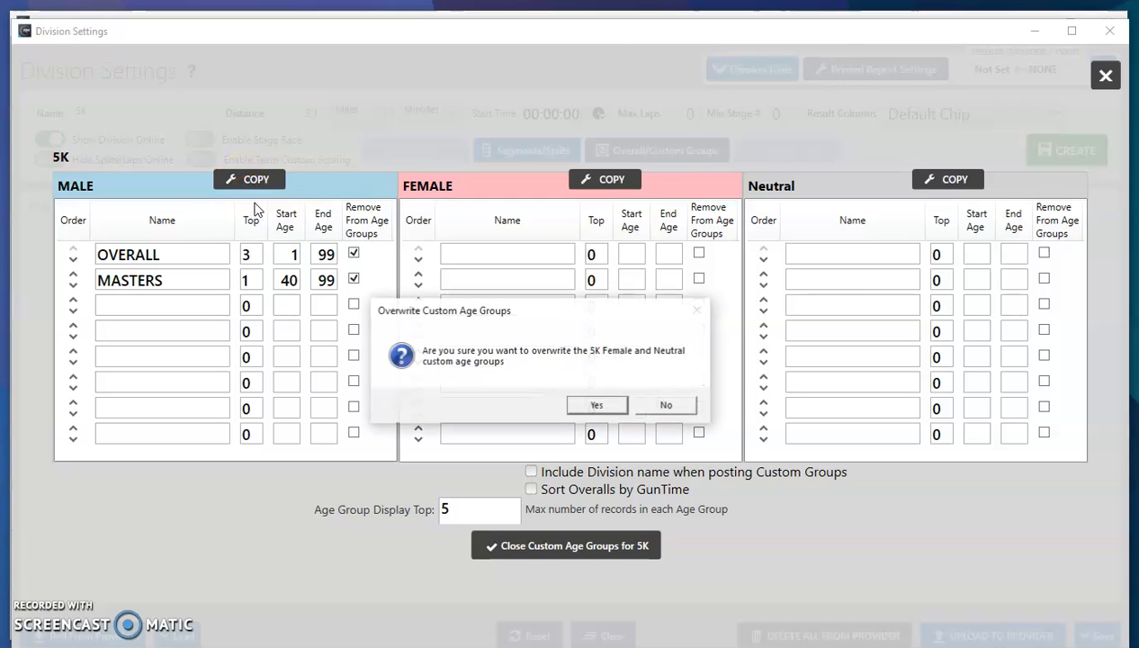
click(598, 407)
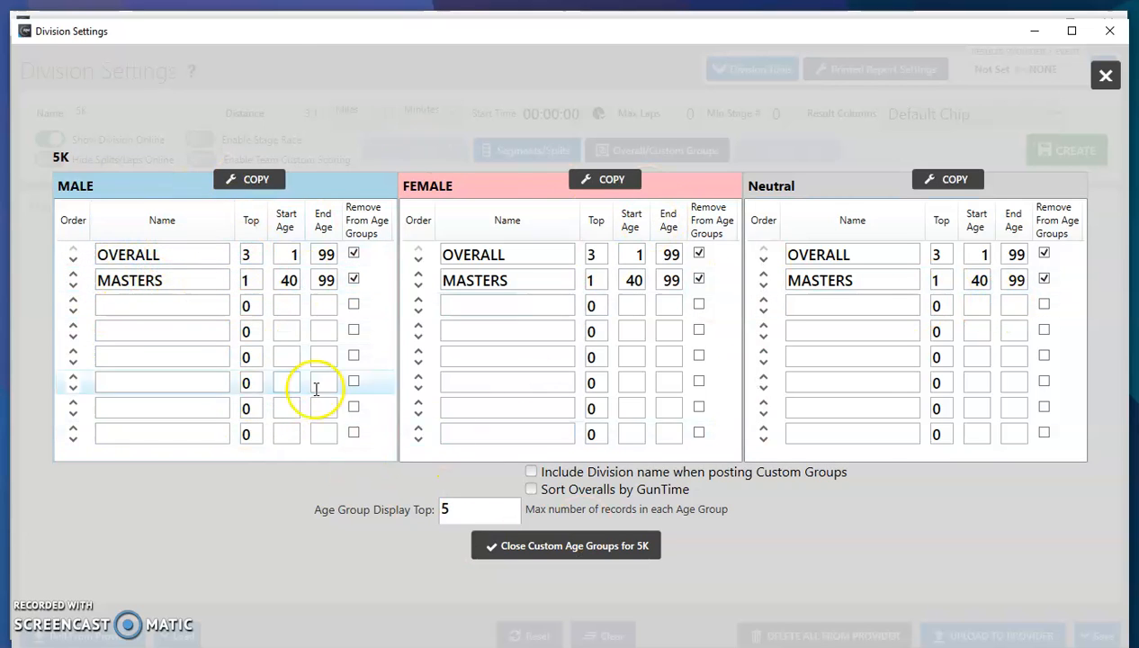
click(250, 180)
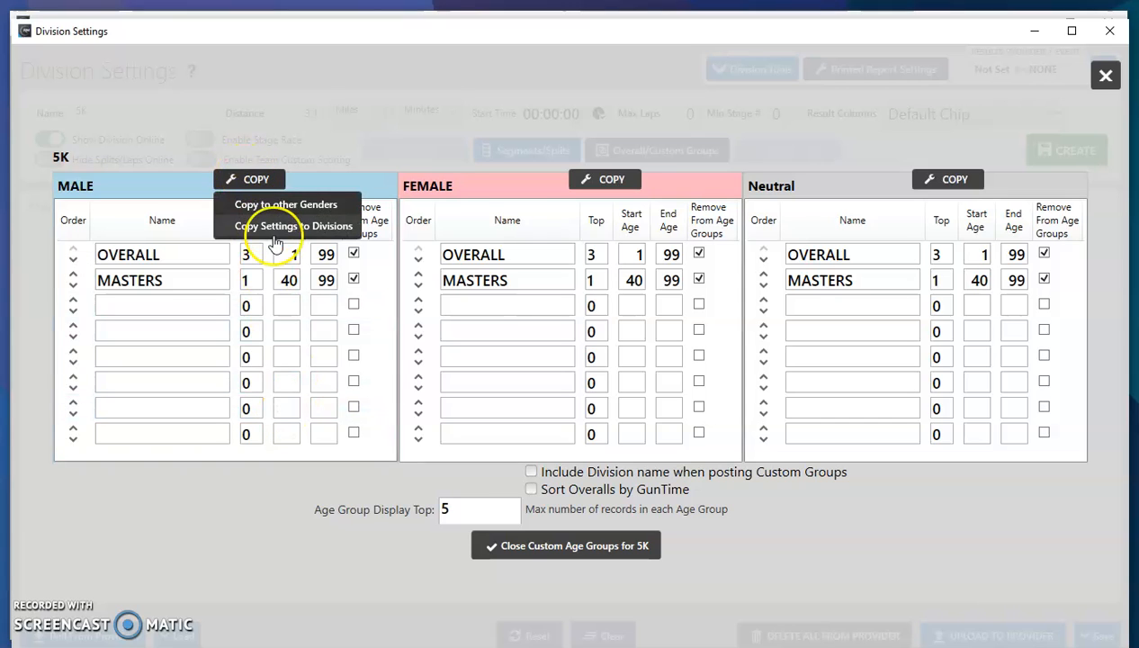
click(250, 180)
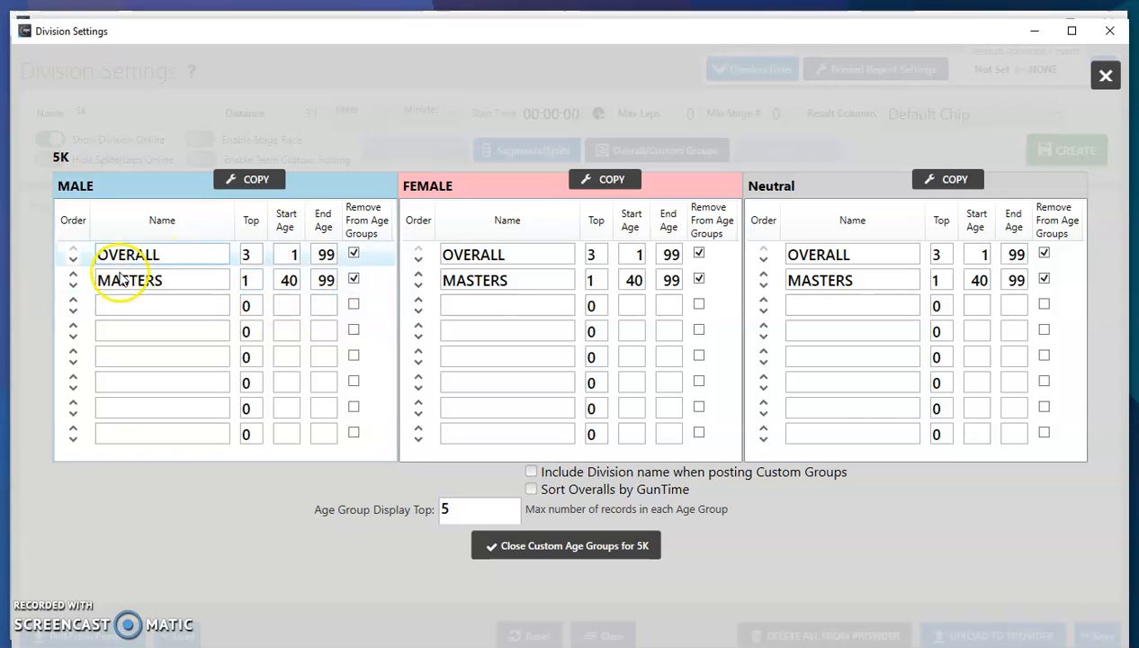
Sort the 5K overalls by gun time with age groups limited to the top 3, and create the division.
click(534, 490)
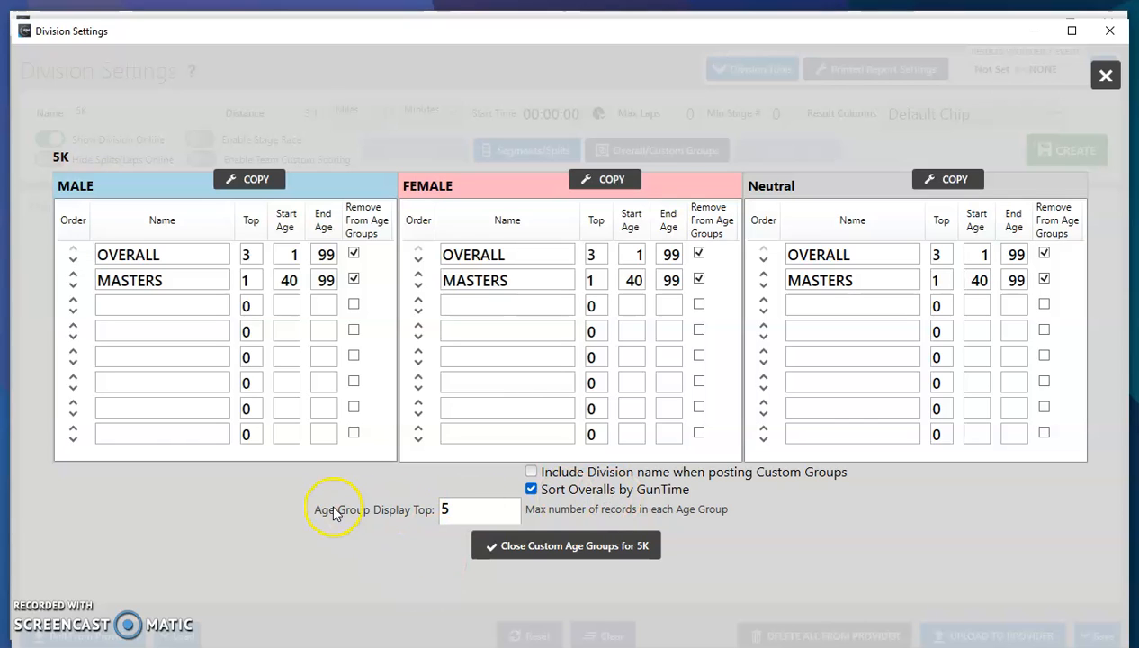
click(468, 509)
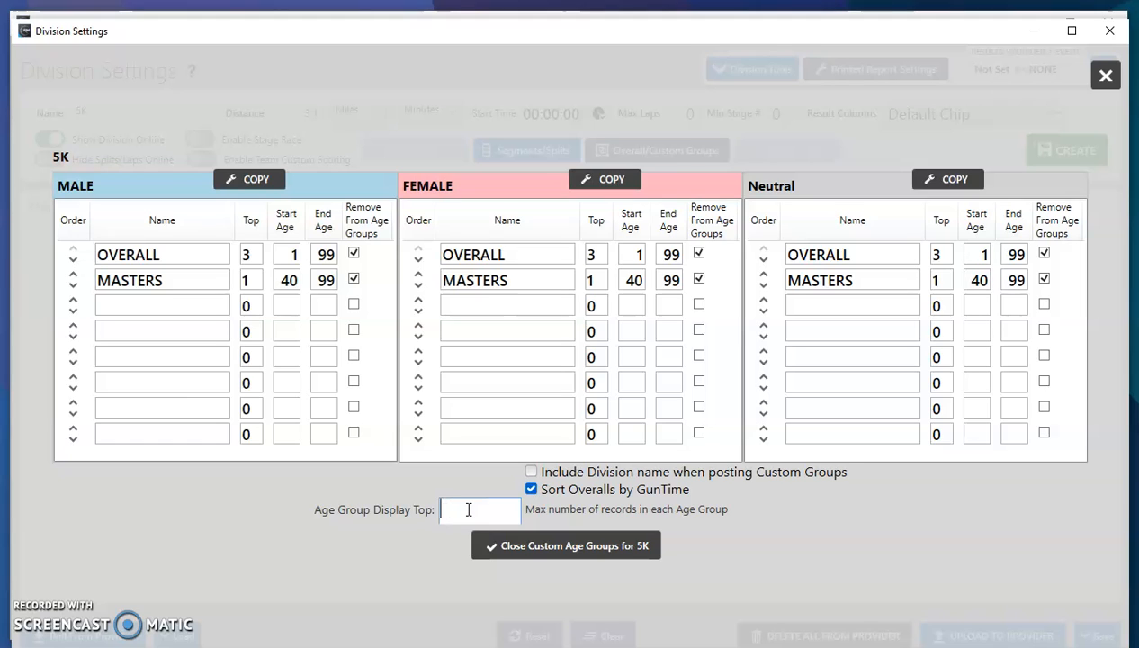
text(3)
key(Tab)
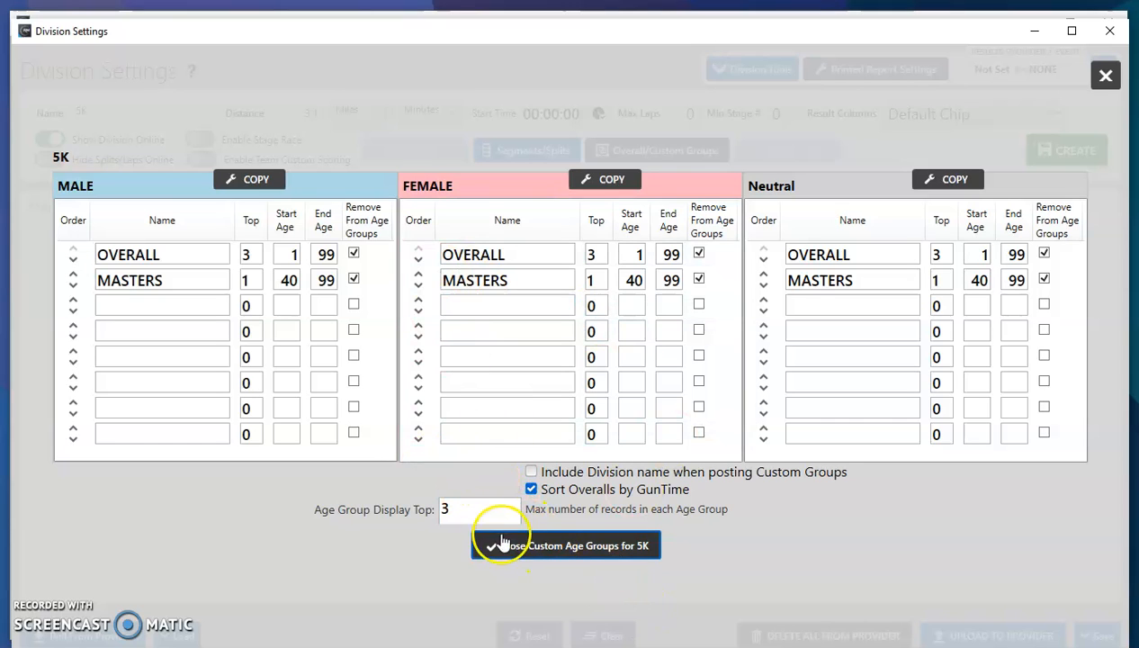
click(564, 546)
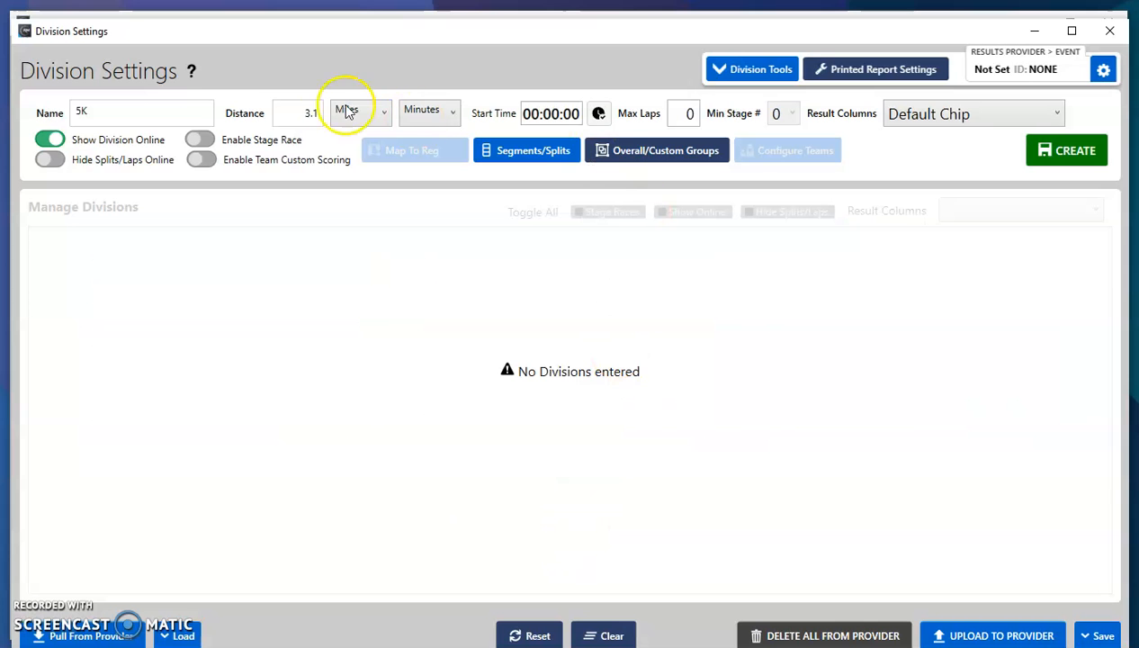
click(1072, 162)
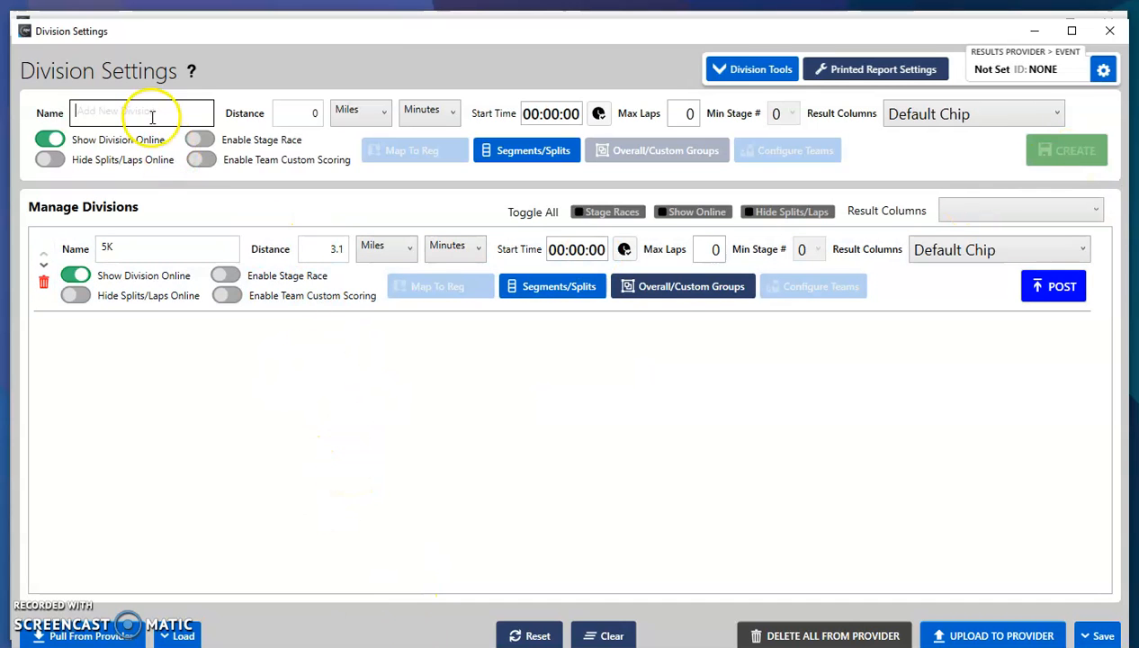
Create a 10K division with a distance of 6.2 miles and Default Gun result columns.
text(10K)
key(Tab)
text(6.2)
key(Tab)
key(Tab)
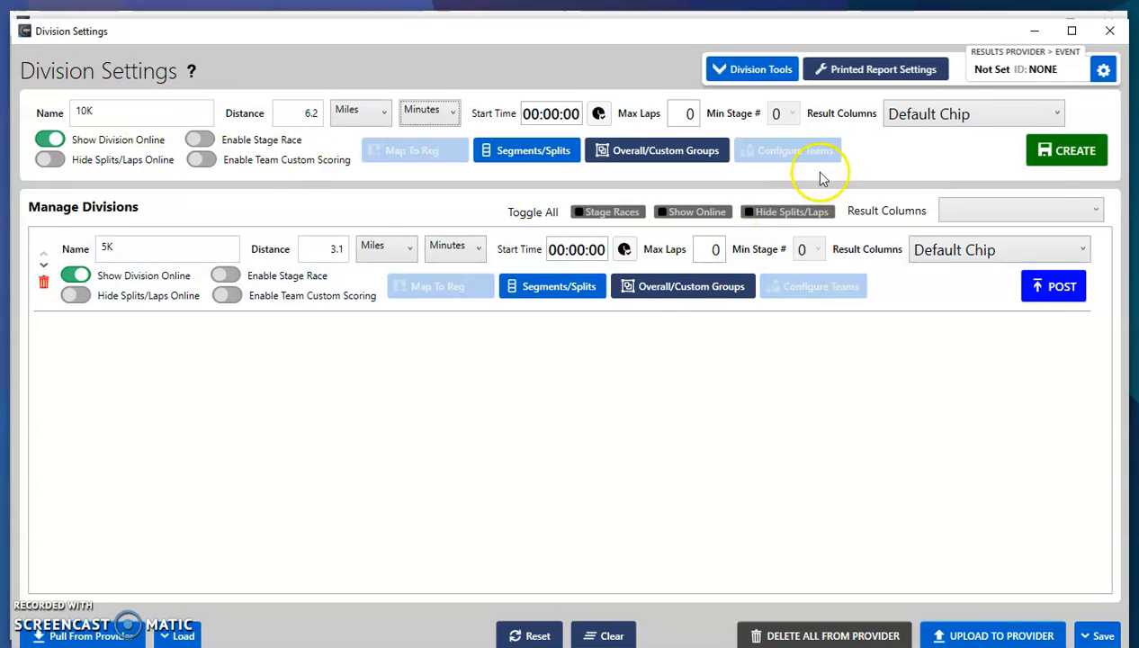
click(959, 113)
click(945, 164)
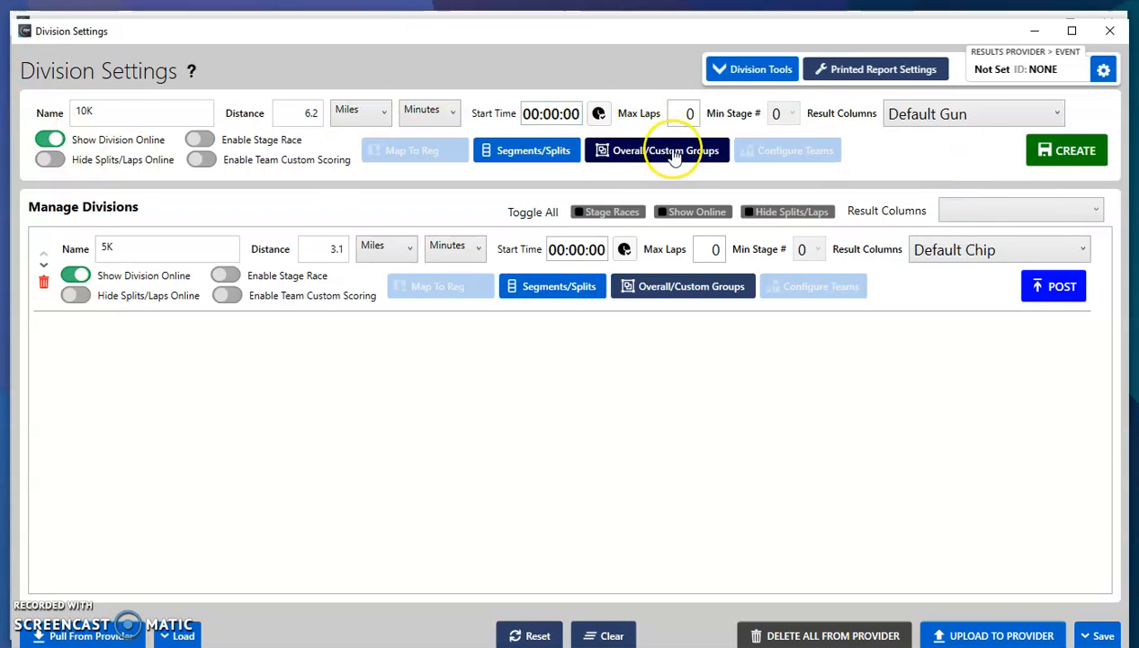
click(1063, 147)
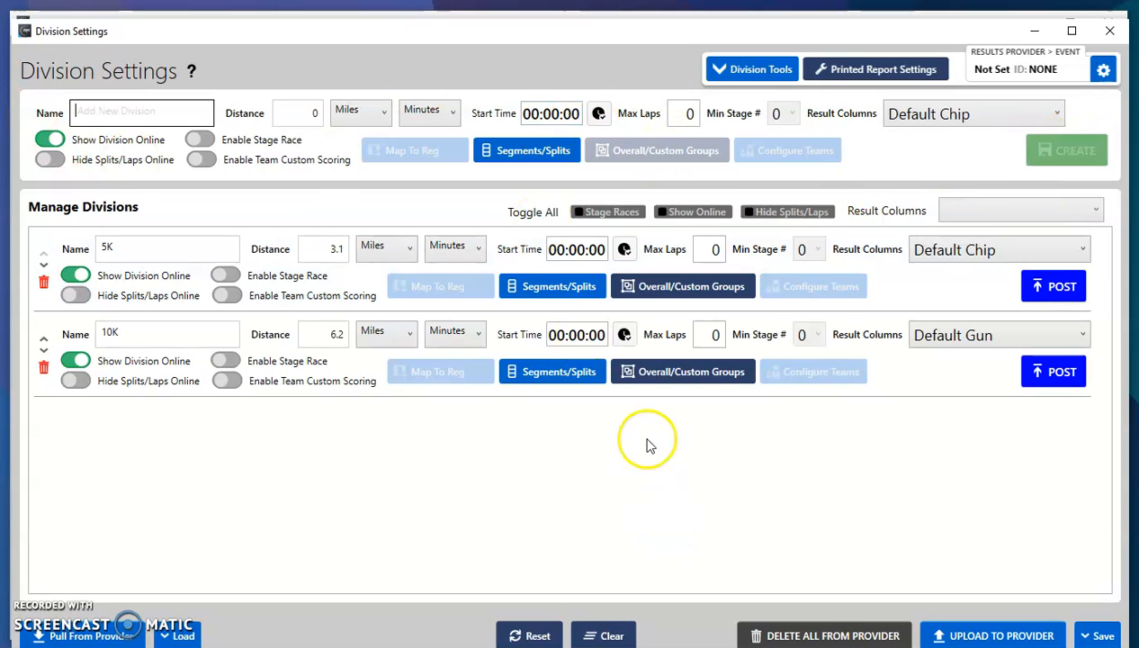
Check the 10K custom groups and try to copy the 5K male group settings to other divisions.
click(656, 372)
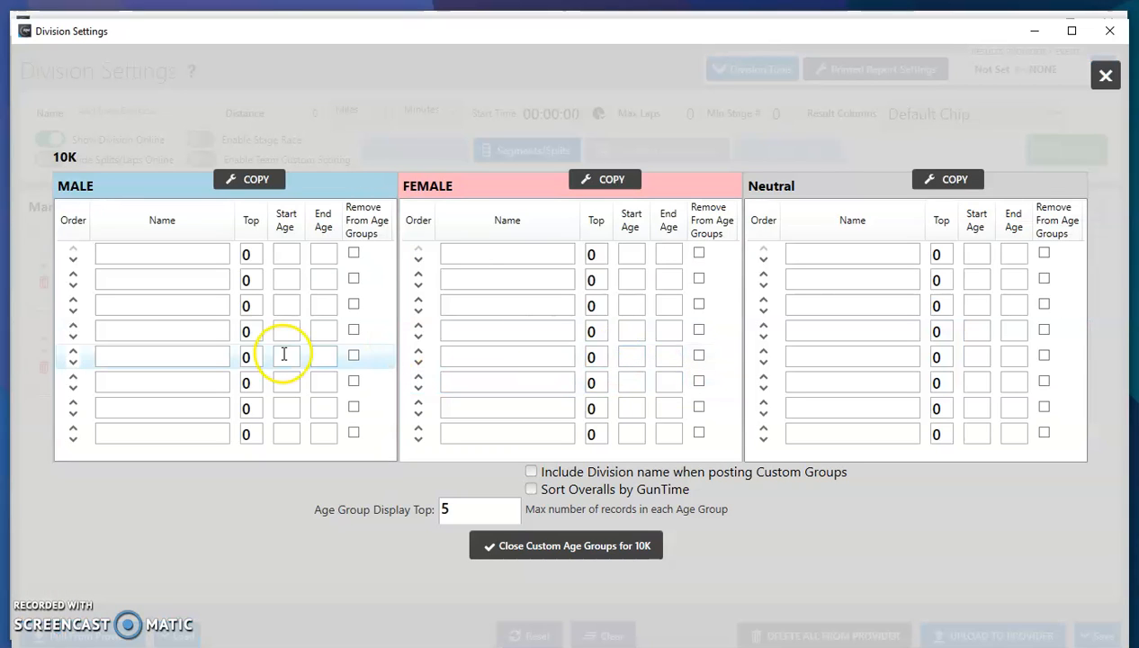
click(564, 546)
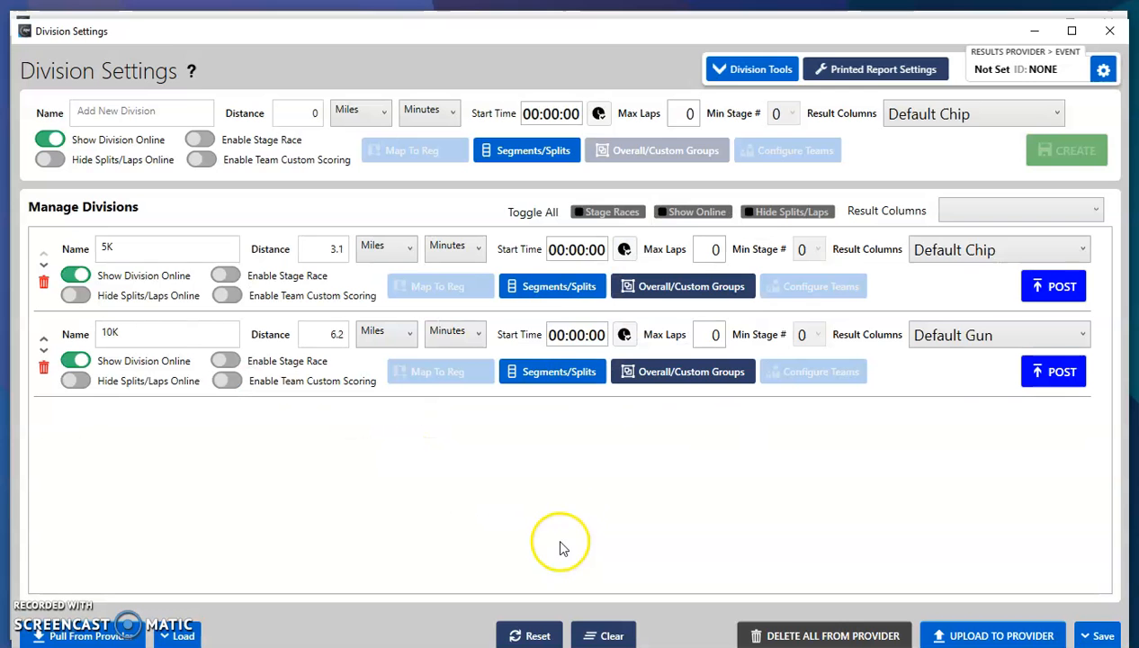
click(684, 299)
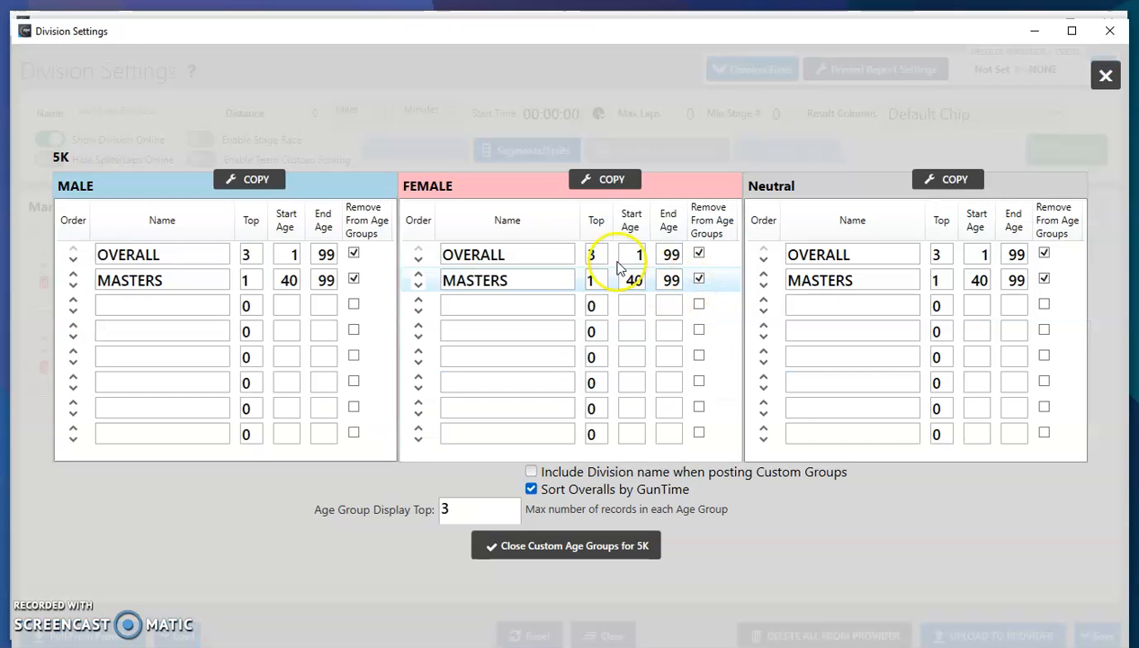
click(255, 182)
click(261, 230)
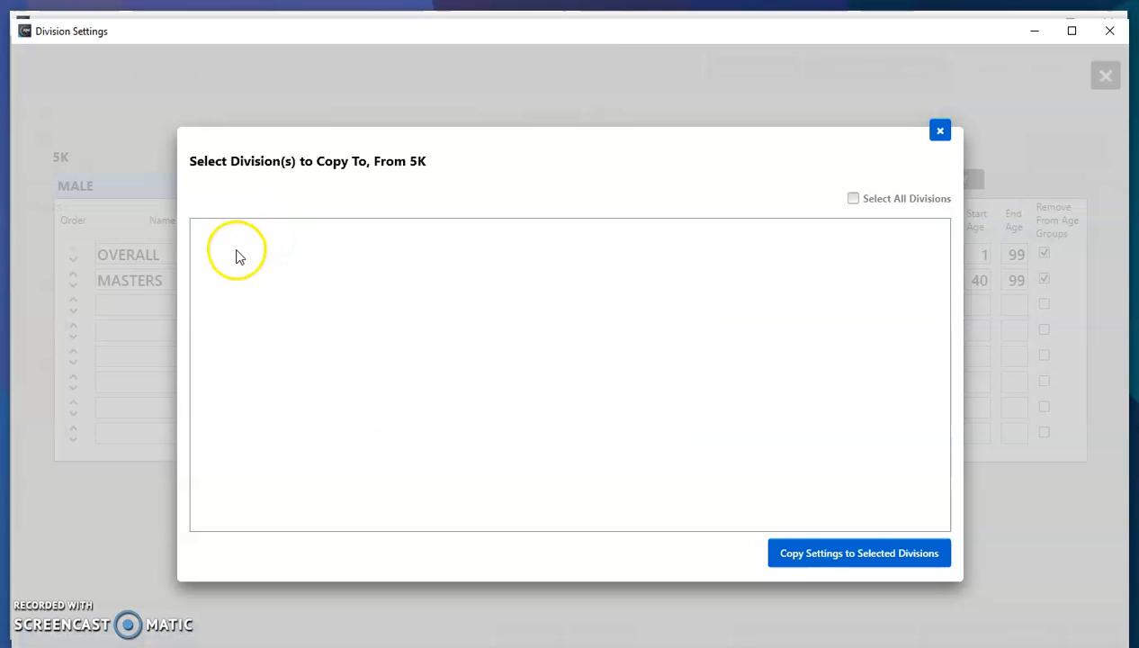
click(939, 134)
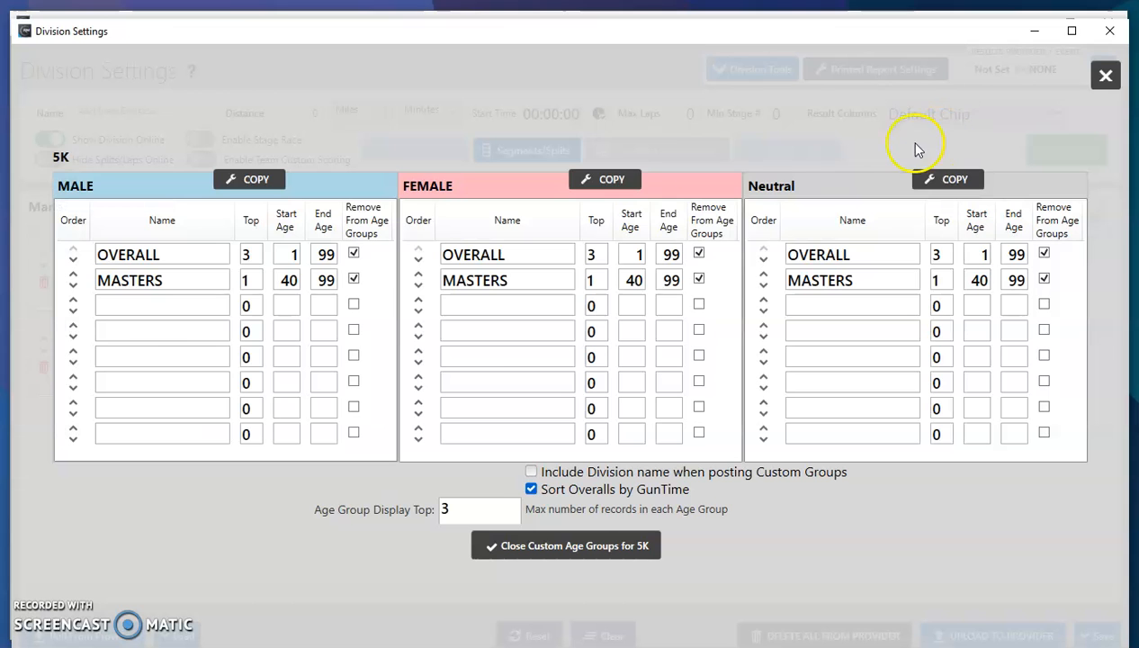
Copy the 5K male custom group settings to the 10K division, and check the 10K's overall/custom groups.
click(540, 548)
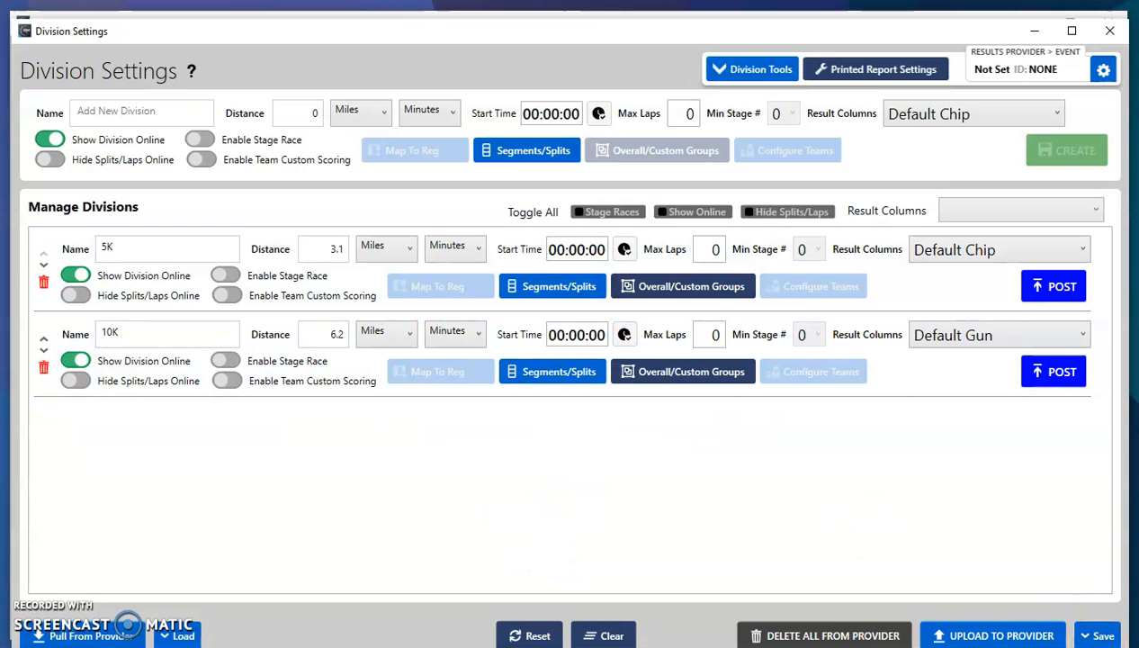
click(655, 406)
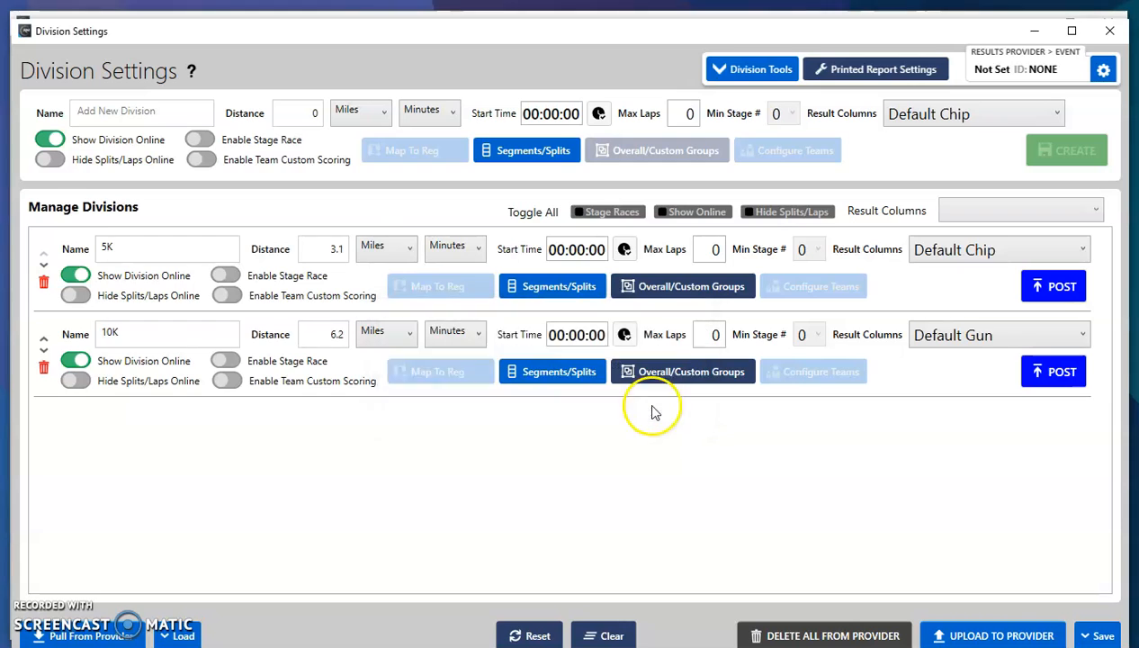
click(709, 286)
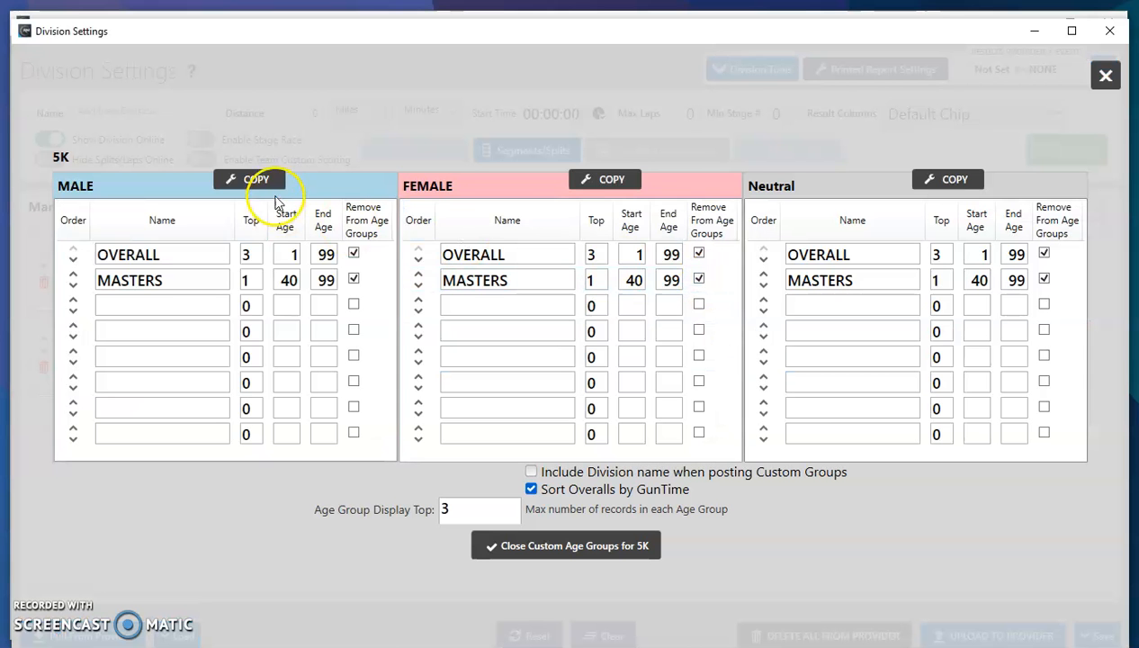
click(252, 179)
click(260, 233)
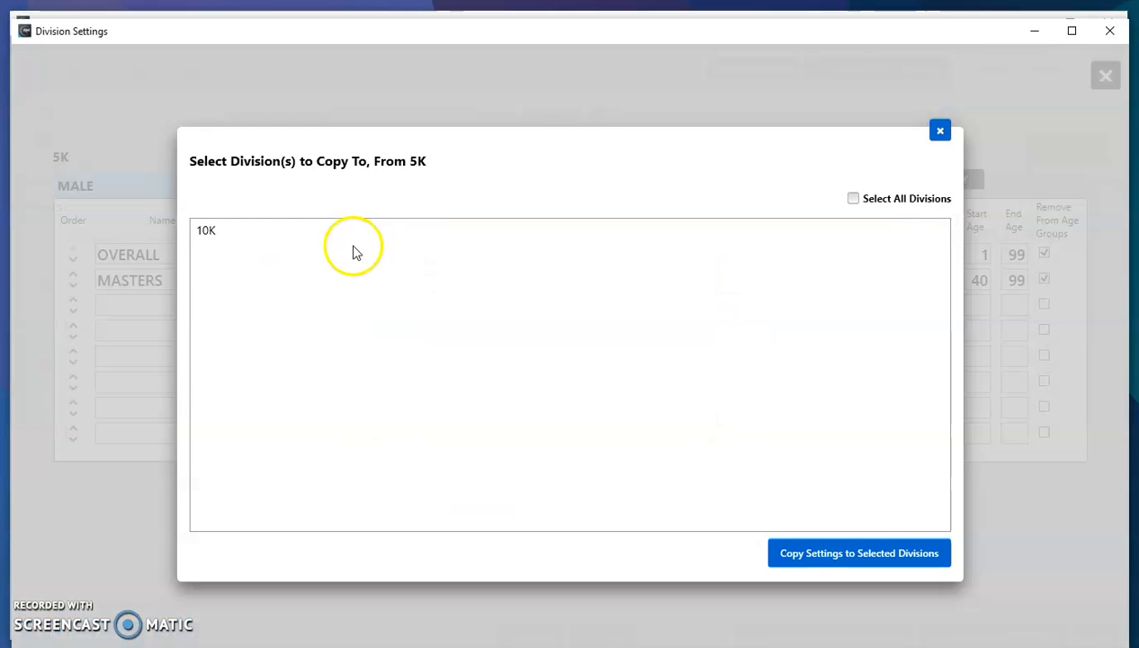
click(196, 232)
click(913, 549)
click(597, 406)
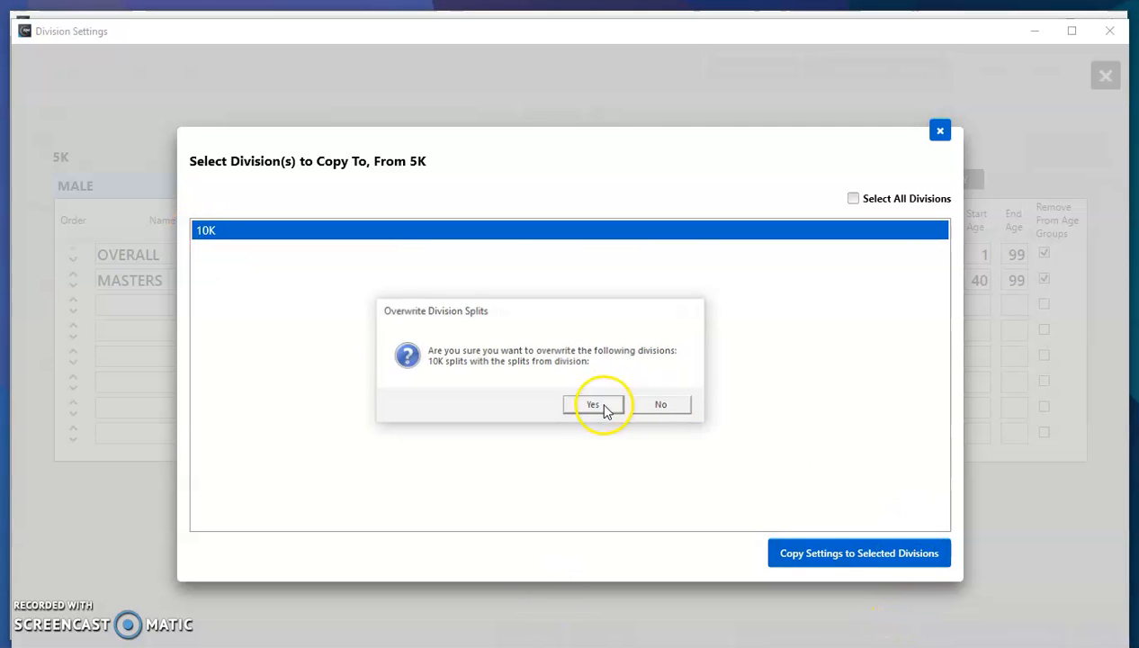
click(660, 408)
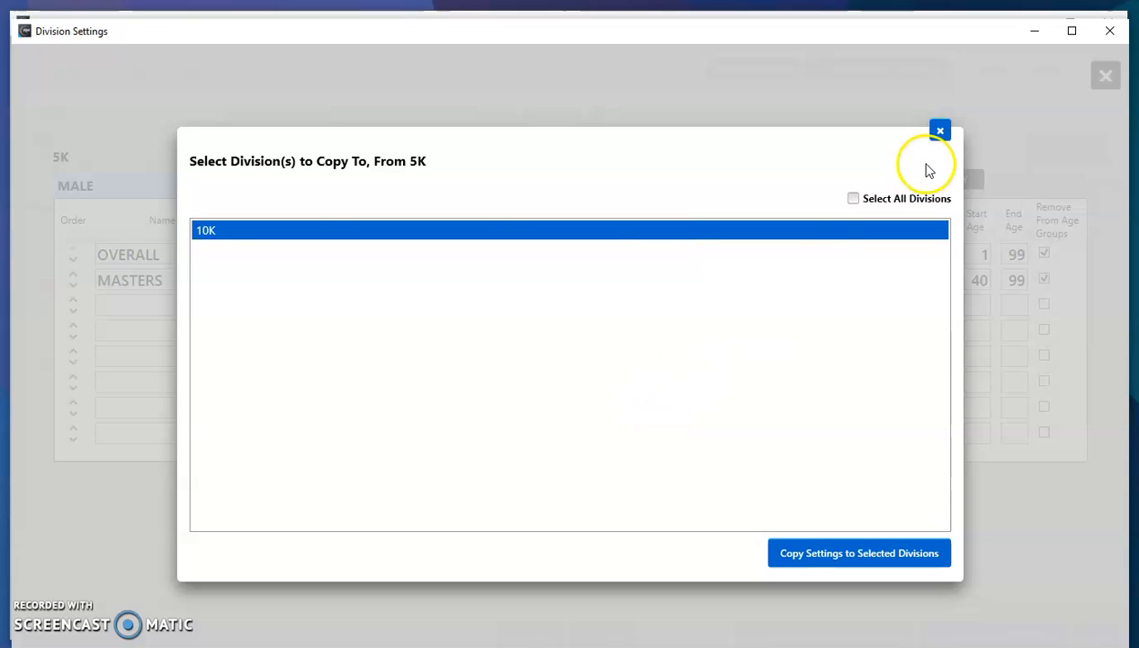
click(940, 131)
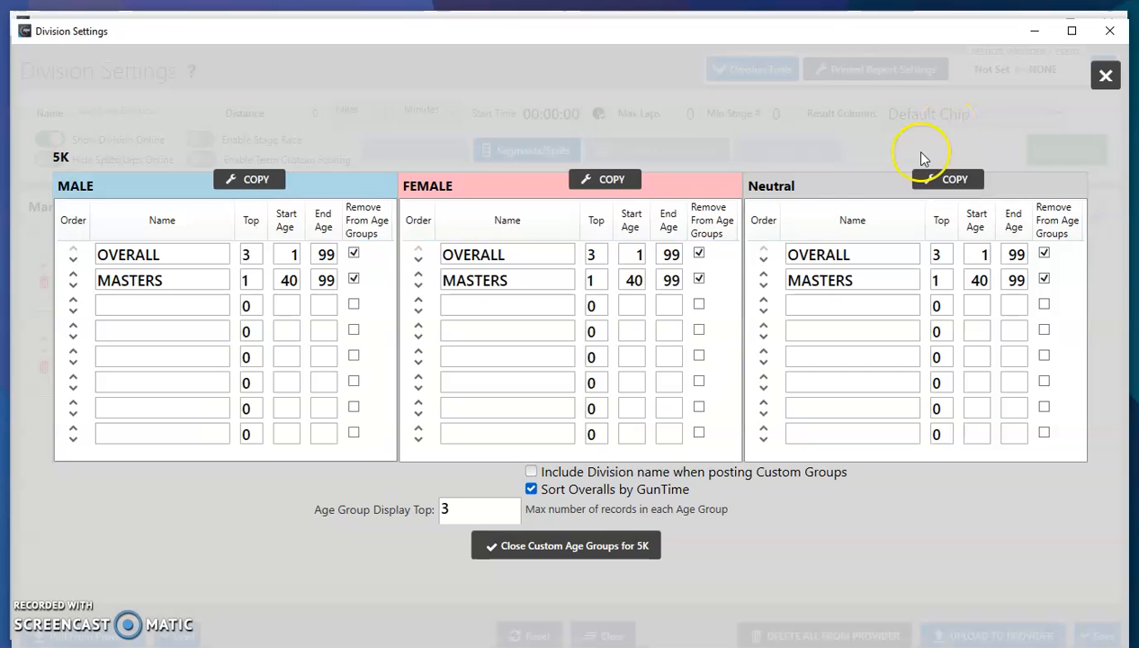
click(543, 545)
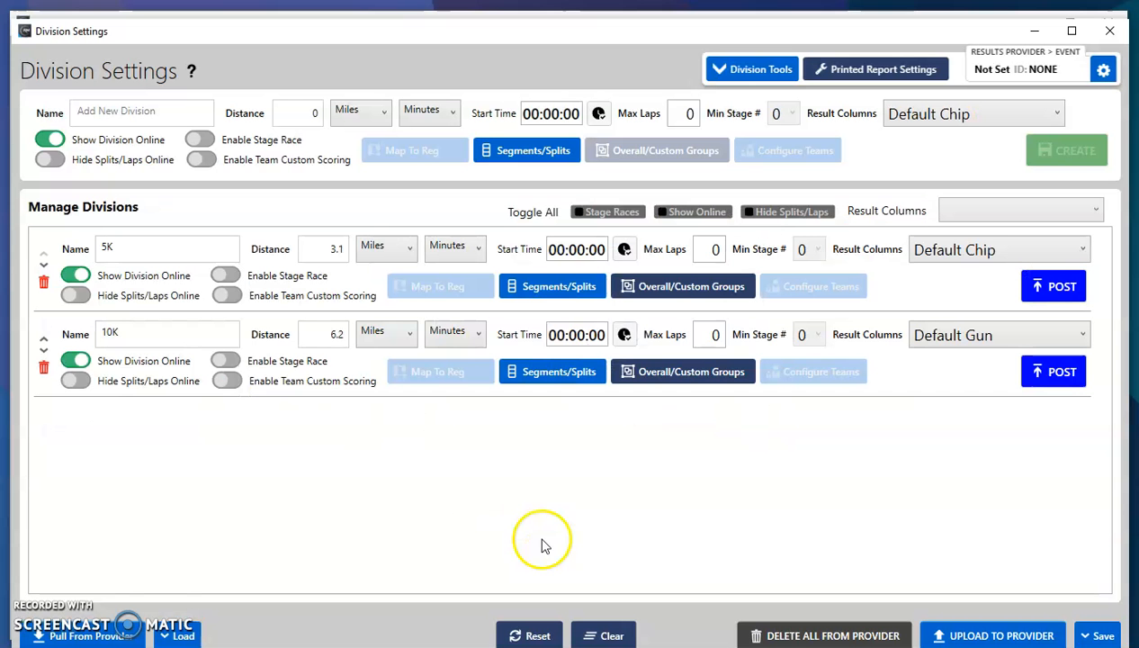
click(684, 375)
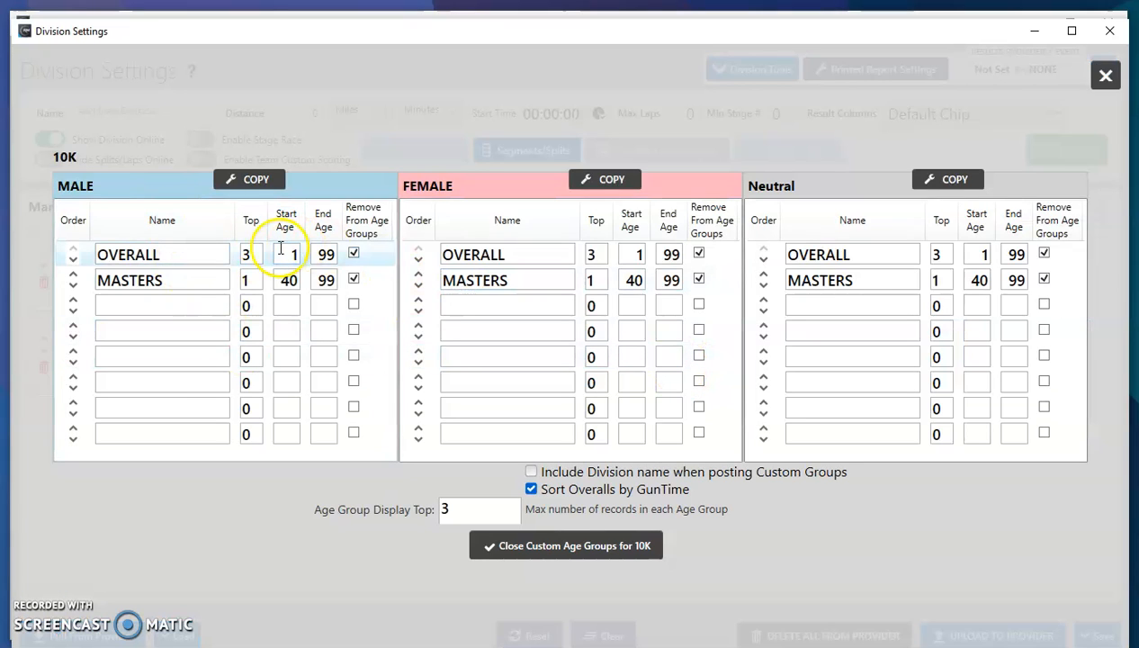
click(596, 548)
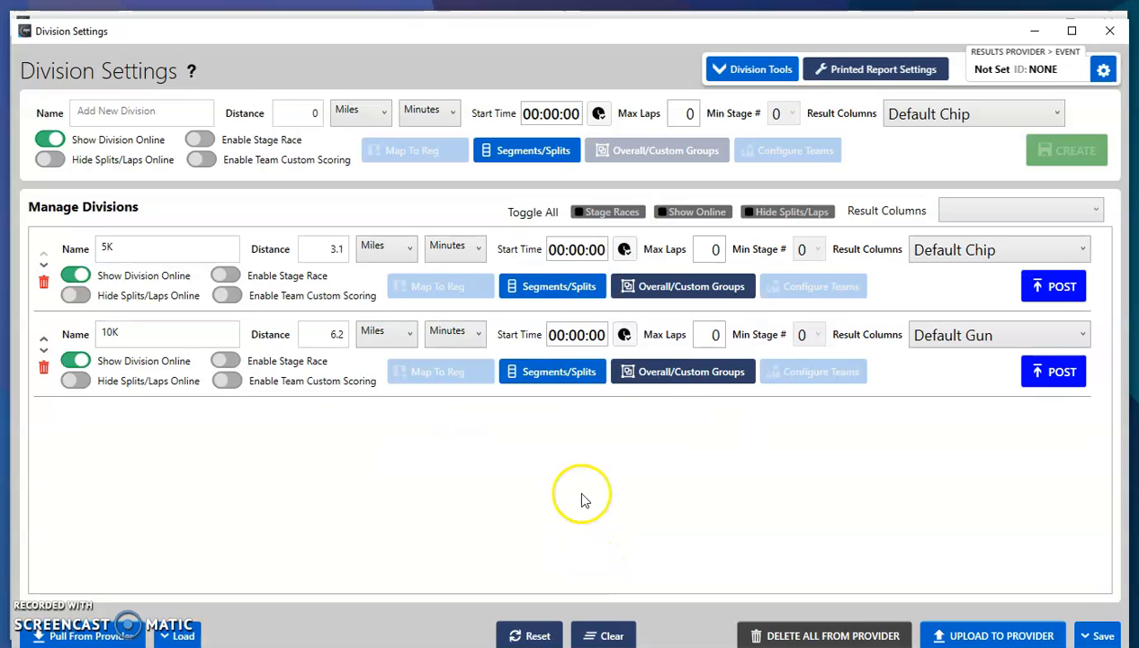